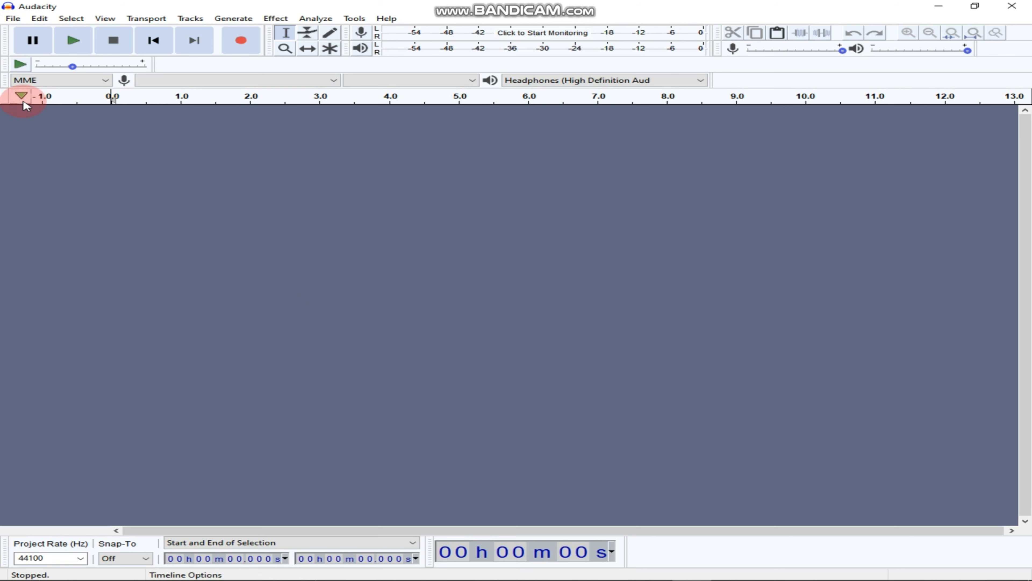
- Open the "Snake on the Beach" audio file from the Downloads folder
{"action": "left_click", "coordinate": [13, 19]}
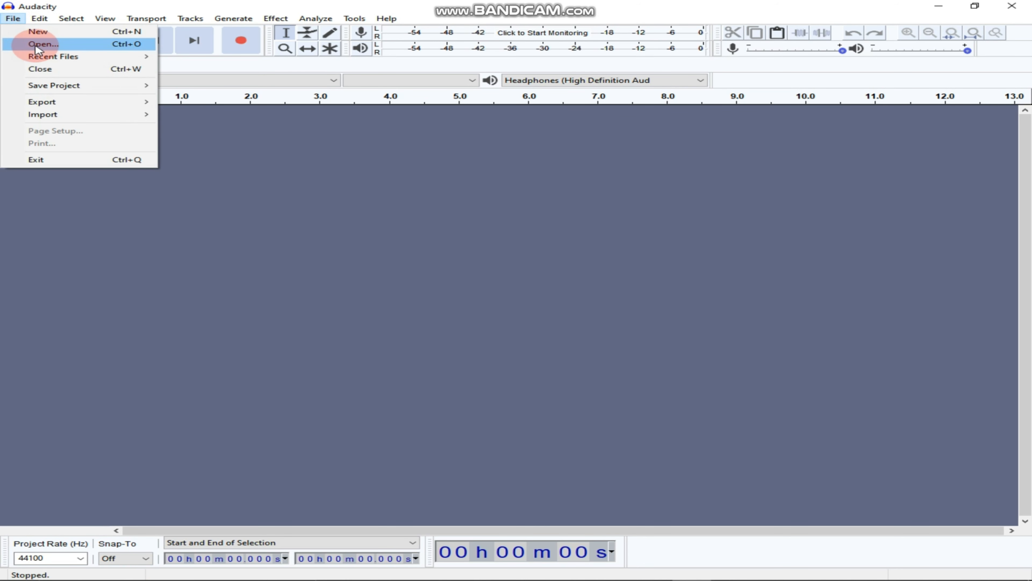
{"action": "left_click", "coordinate": [51, 44]}
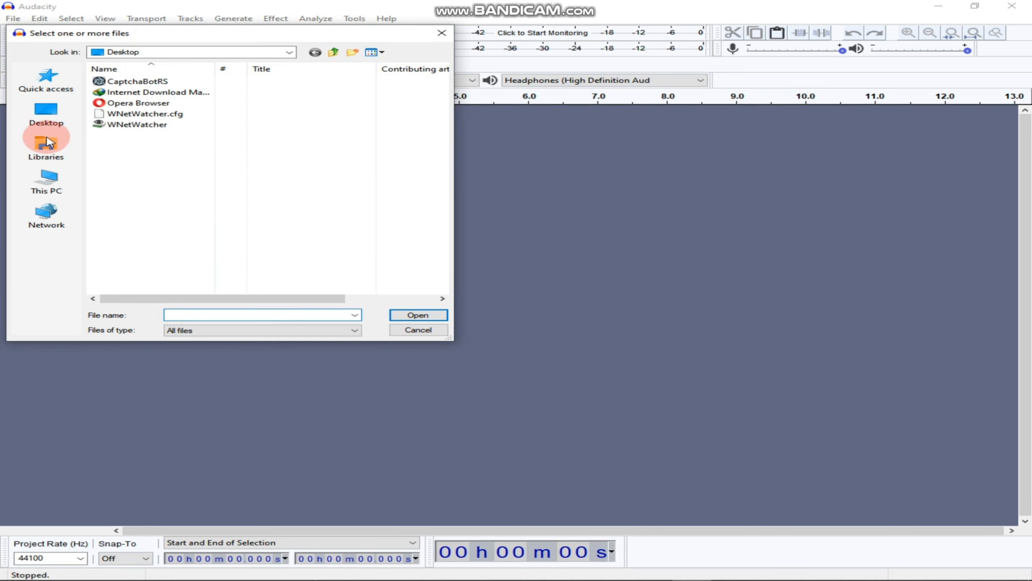
{"action": "left_click", "coordinate": [46, 176]}
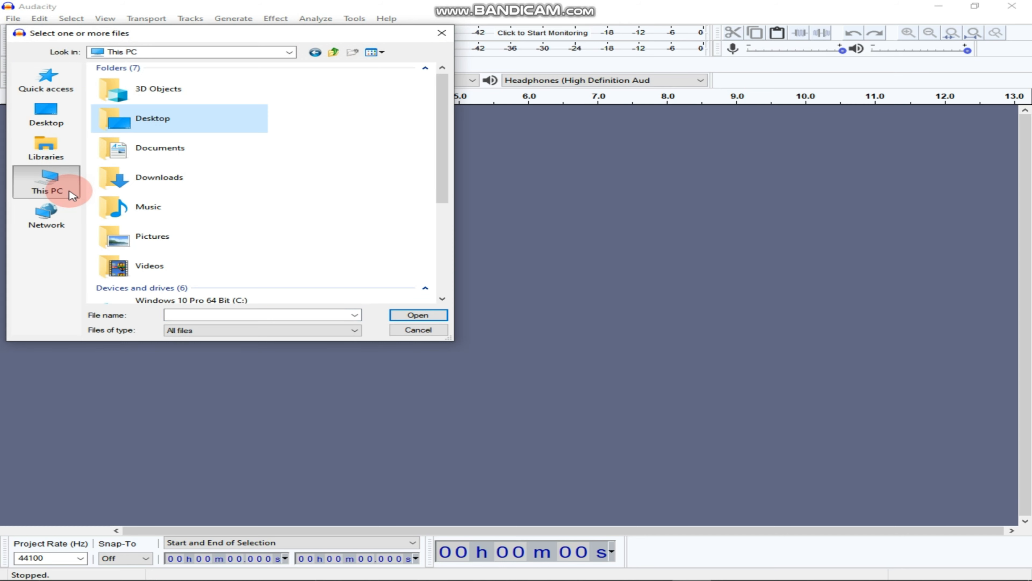
{"action": "double_click", "coordinate": [154, 179]}
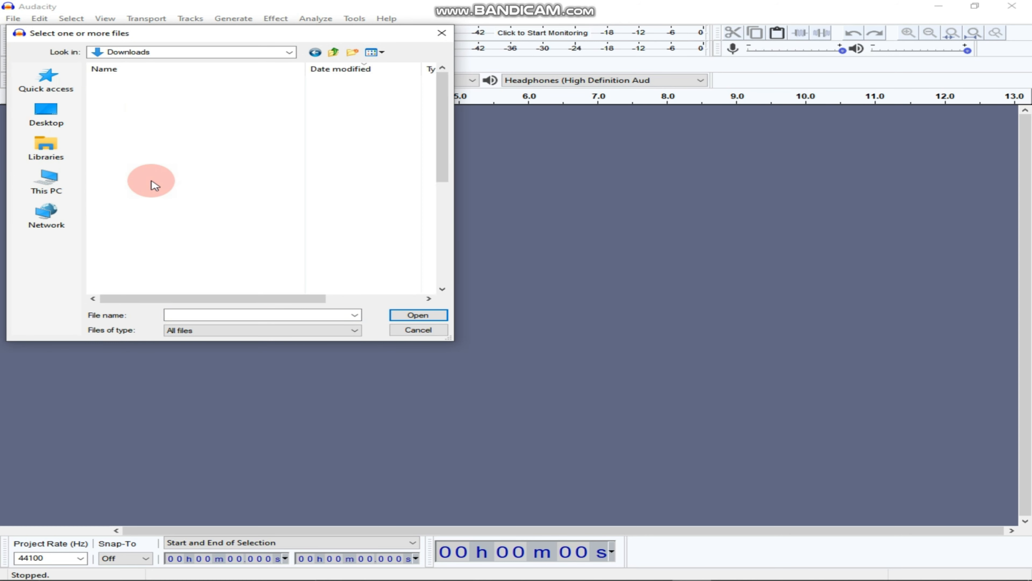
{"action": "left_click", "coordinate": [134, 104]}
{"action": "left_click", "coordinate": [419, 318]}
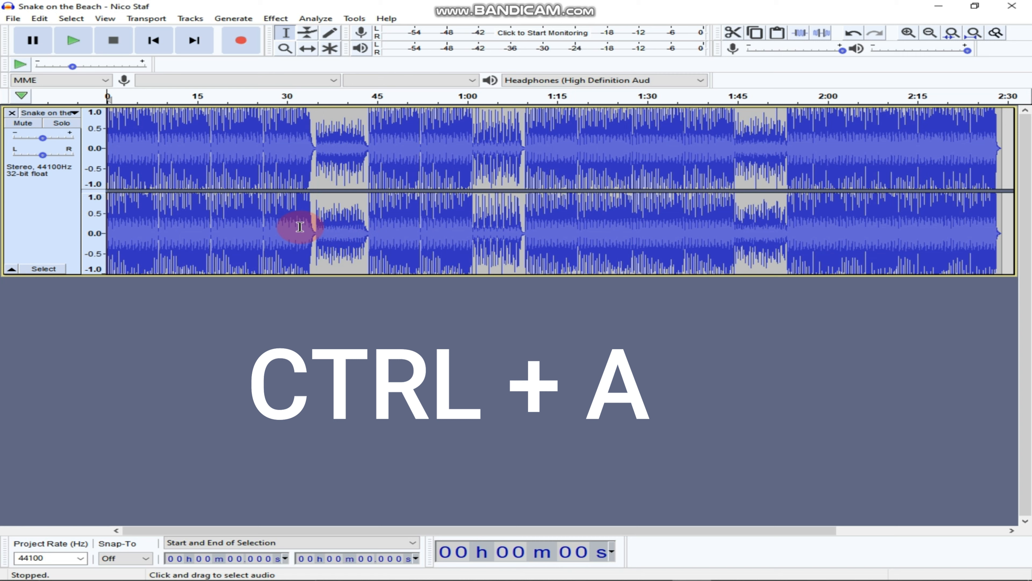
- Select the whole track and normalize its peak amplitude to -1.0 dB with DC offset removal
{"action": "double_click", "coordinate": [321, 228]}
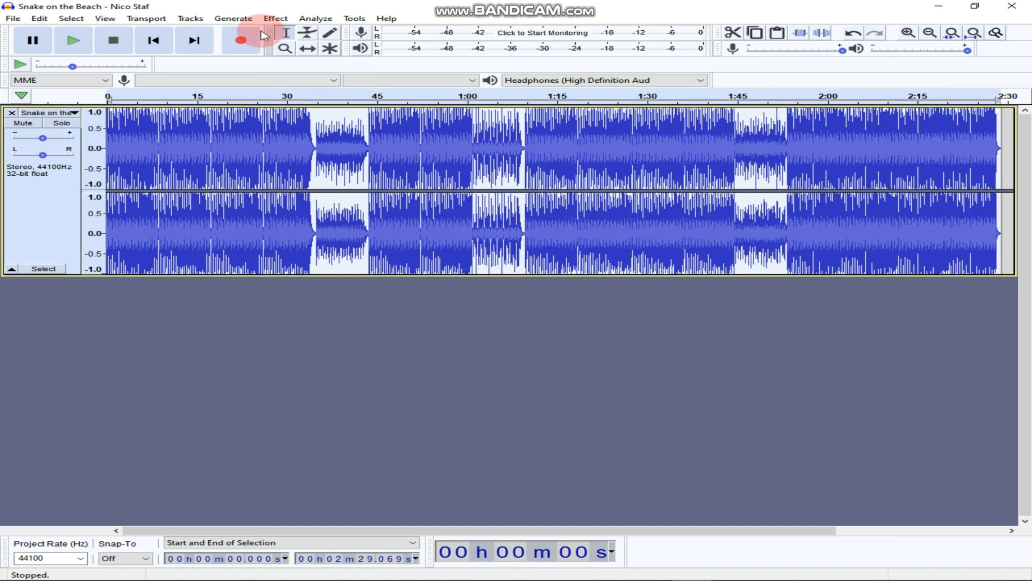
{"action": "left_click", "coordinate": [280, 24]}
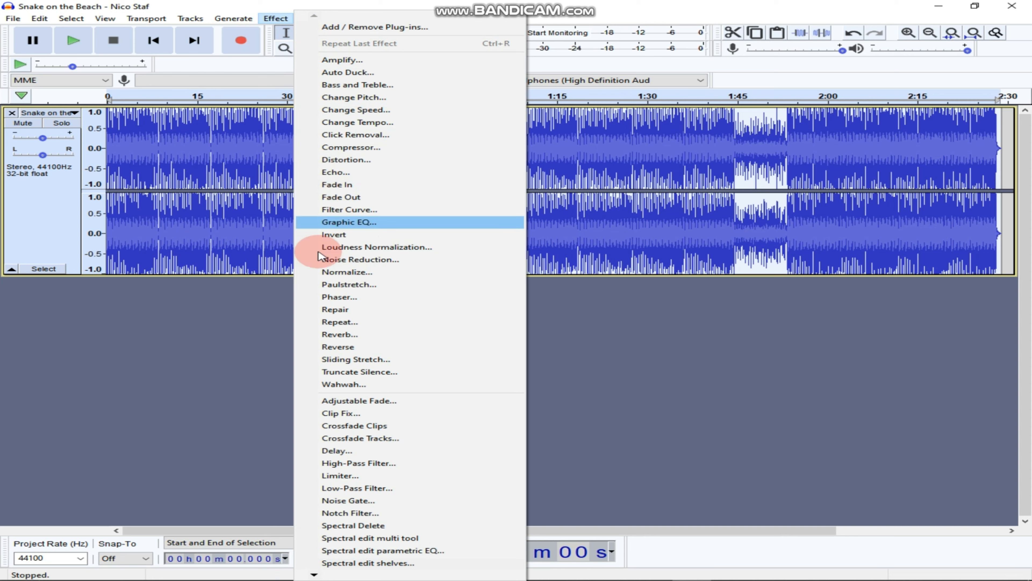
{"action": "left_click", "coordinate": [346, 272]}
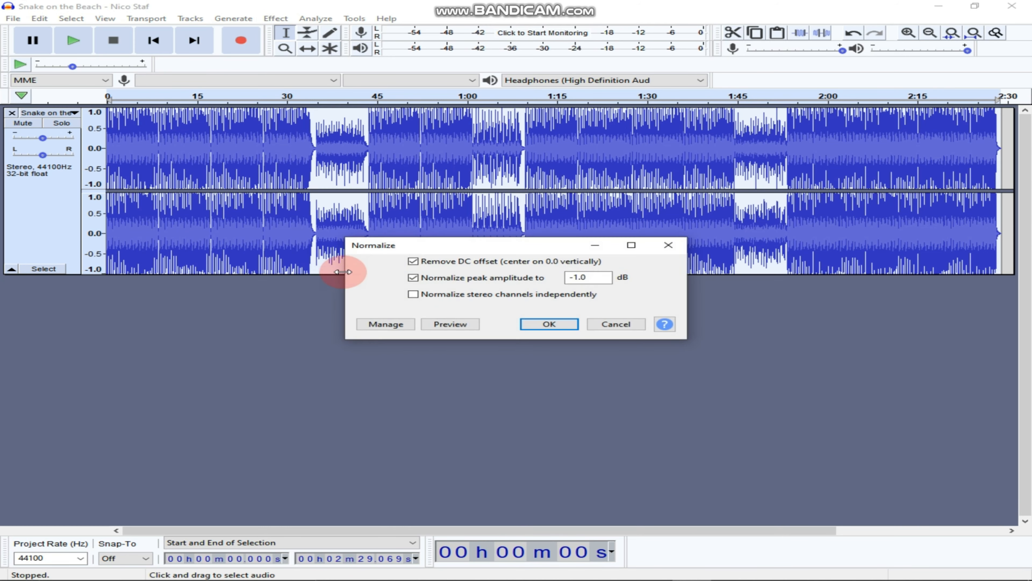
{"action": "left_click", "coordinate": [558, 325]}
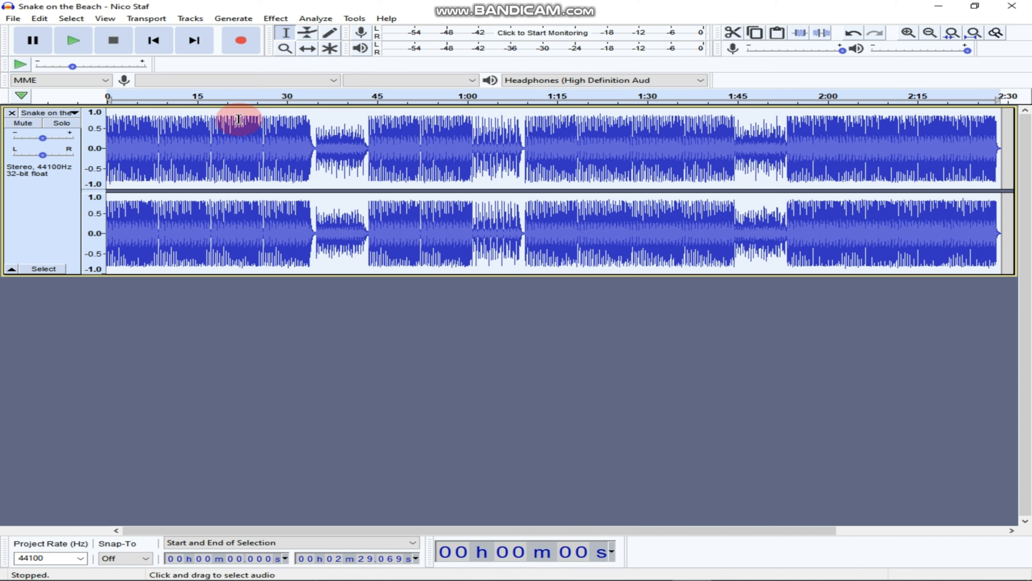
- Apply Bass and Treble to the selected track with bass at 14 dB and treble at -7 dB, previewing the sound during adjustment
{"action": "left_click", "coordinate": [275, 19]}
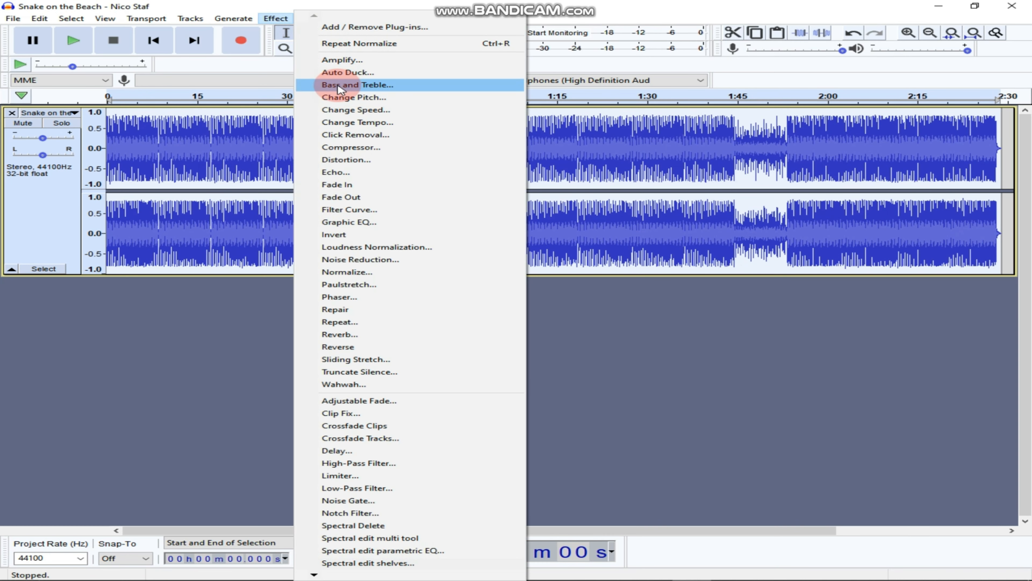
{"action": "left_click", "coordinate": [490, 87]}
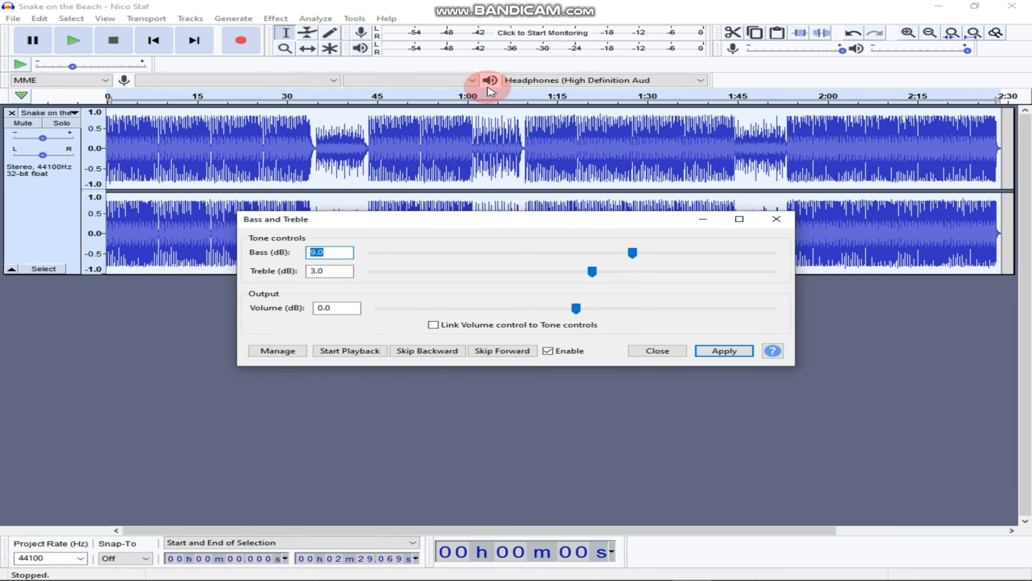
{"action": "left_click", "coordinate": [72, 41]}
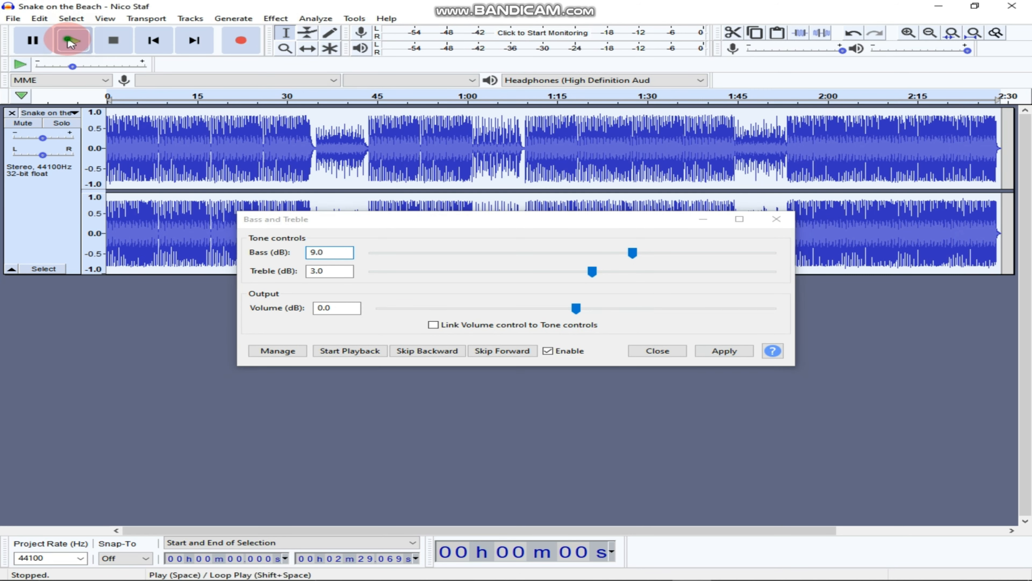
{"action": "left_click", "coordinate": [329, 218]}
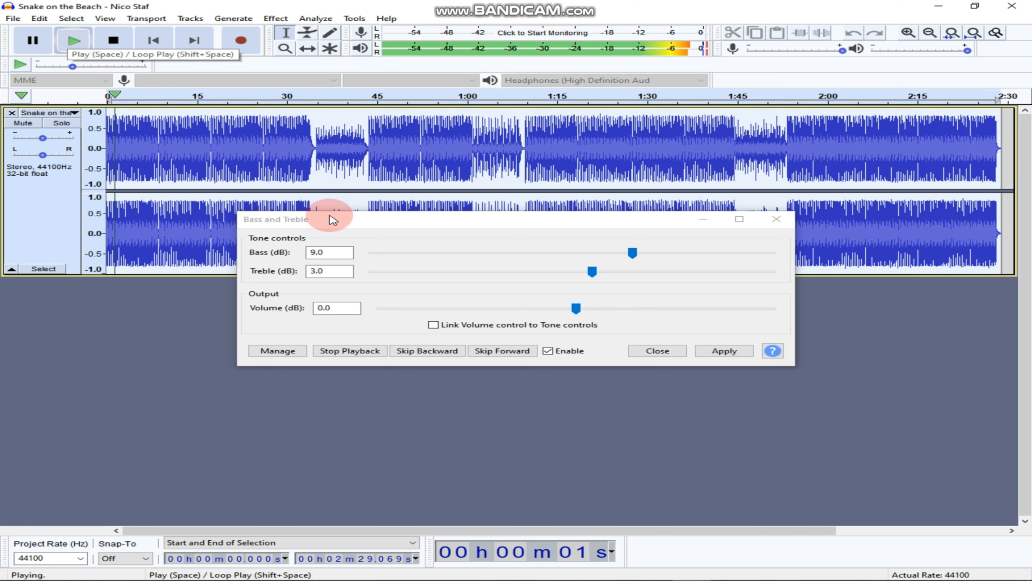
{"action": "left_click", "coordinate": [584, 309]}
{"action": "left_click_drag", "start_coordinate": [631, 252], "coordinate": [664, 259]}
{"action": "left_click", "coordinate": [590, 273]}
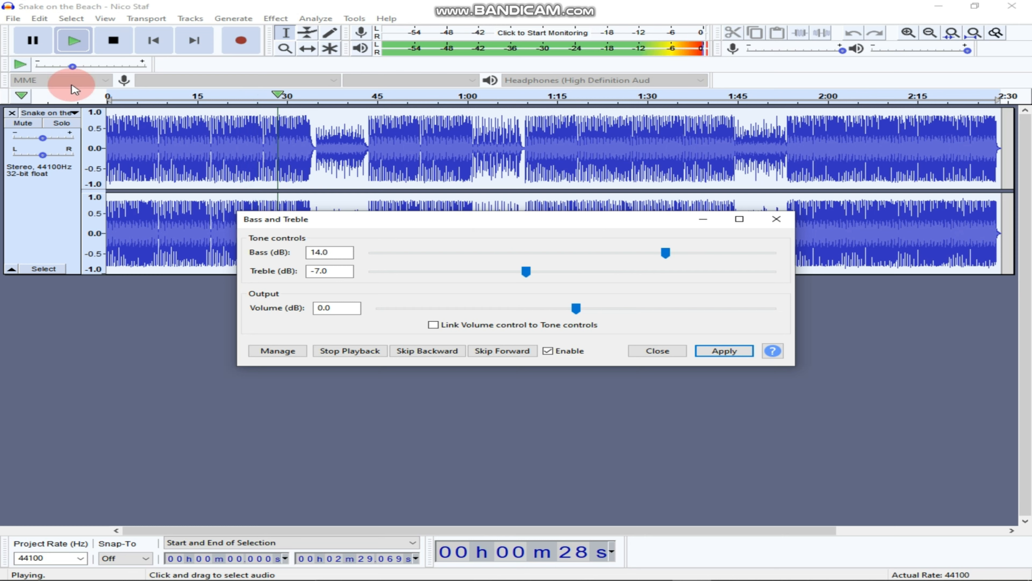
{"action": "left_click", "coordinate": [31, 41]}
{"action": "left_click", "coordinate": [727, 353]}
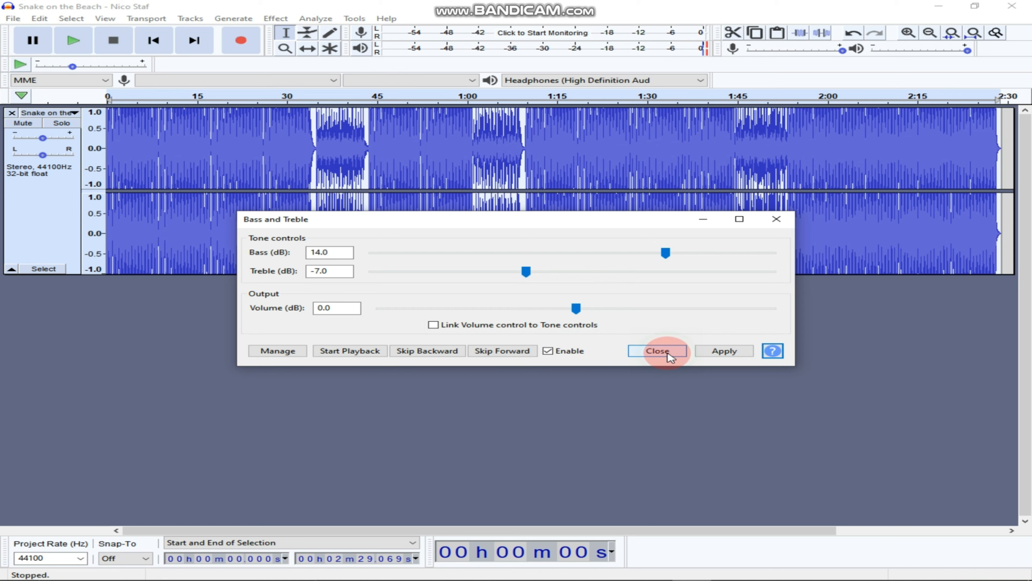
{"action": "left_click", "coordinate": [656, 350]}
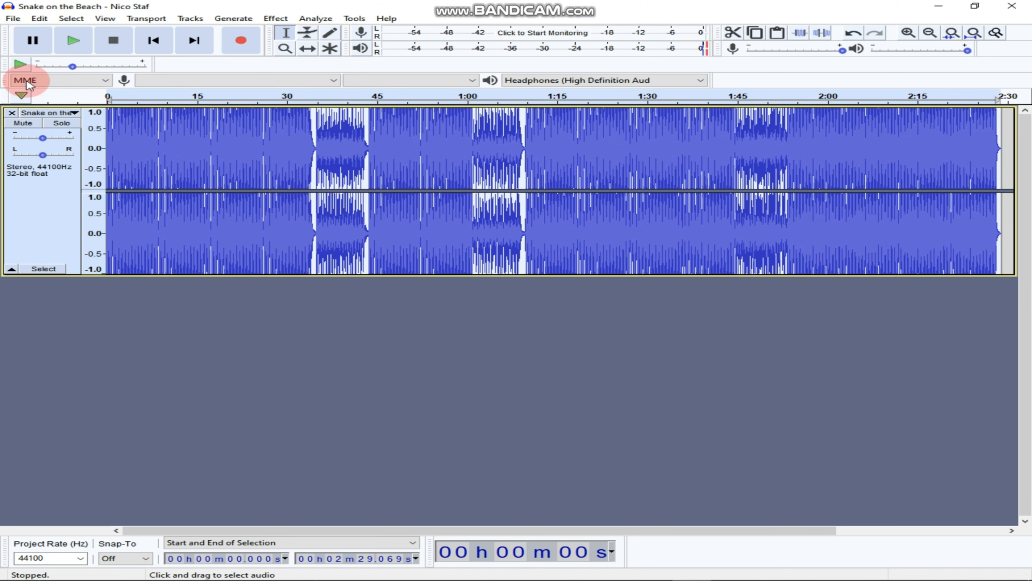
- Raise the track's gain slightly while listening to the processed audio, and pause playback
{"action": "left_click", "coordinate": [74, 44]}
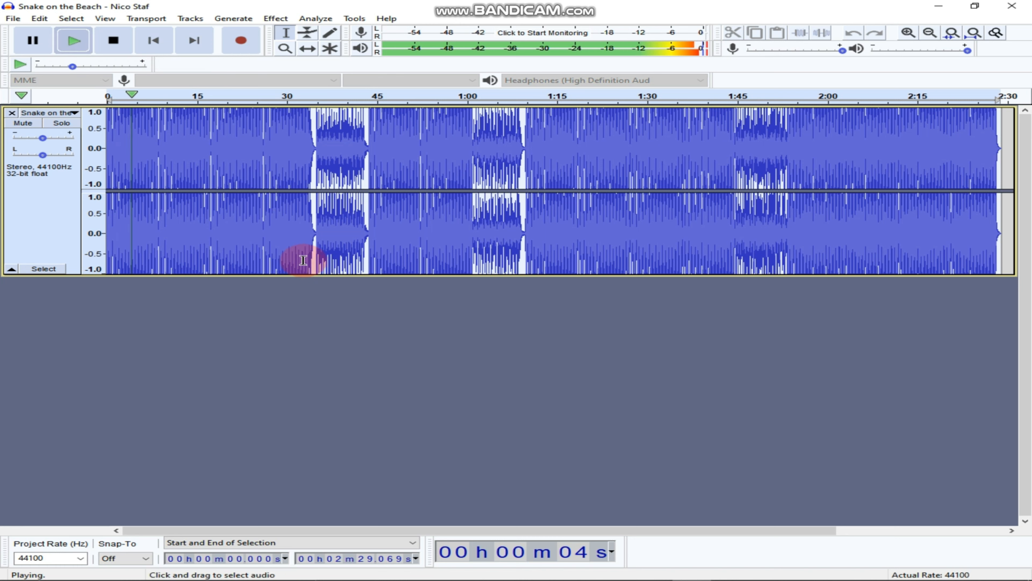
{"action": "left_click", "coordinate": [43, 42]}
{"action": "left_click_drag", "start_coordinate": [46, 140], "coordinate": [47, 138]}
{"action": "left_click", "coordinate": [75, 41]}
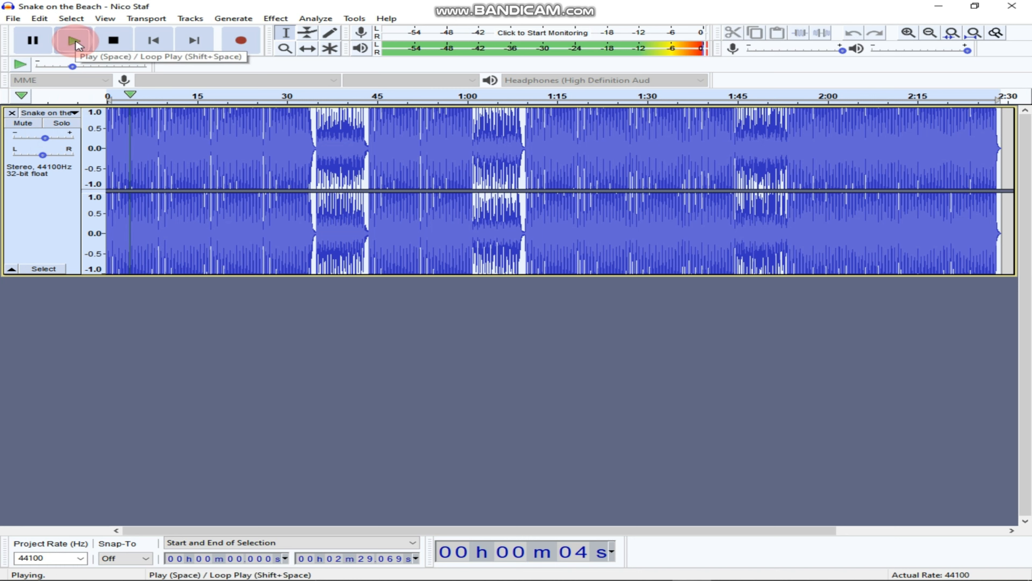
{"action": "left_click", "coordinate": [34, 46]}
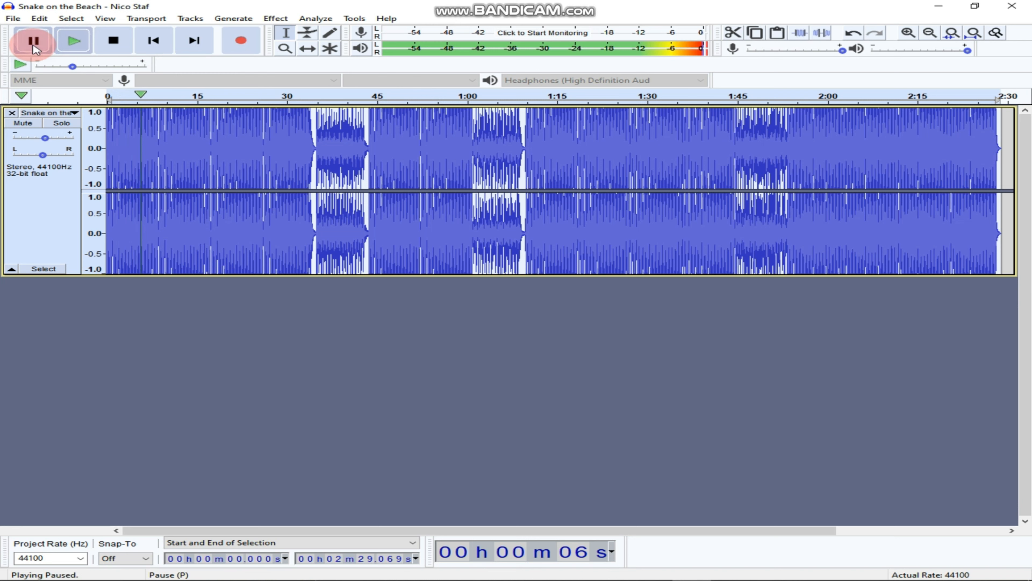
- Export the audio as MP3 to the Music folder at a constant 320 kbps bit rate, replacing the existing file
{"action": "left_click", "coordinate": [11, 19]}
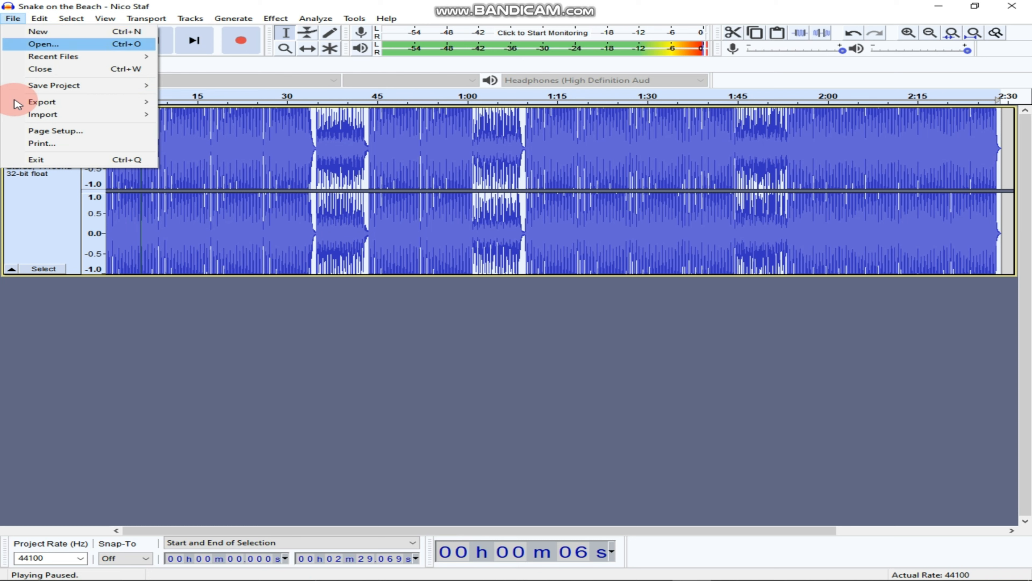
{"action": "mouse_move", "coordinate": [17, 106]}
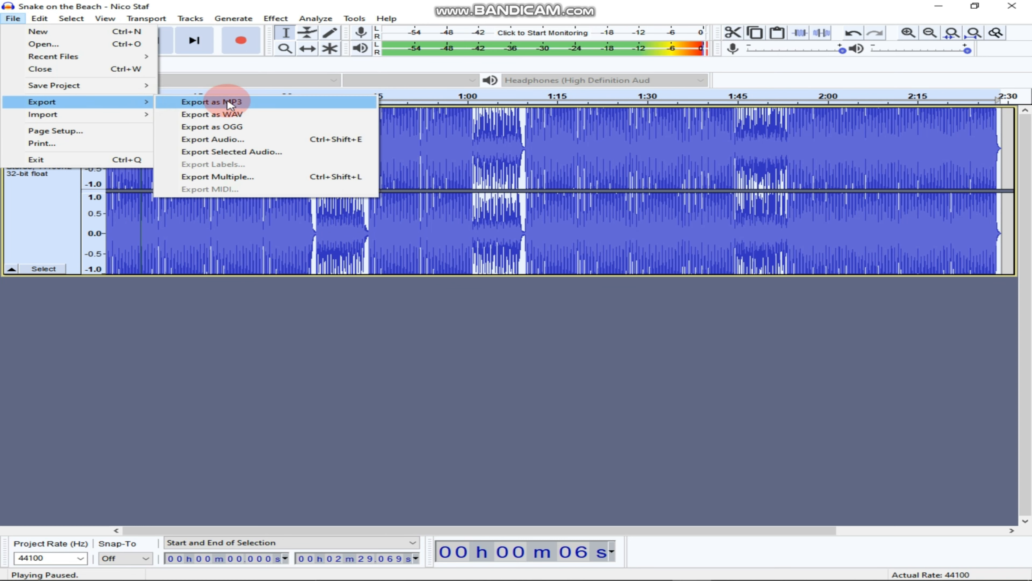
{"action": "left_click", "coordinate": [275, 102]}
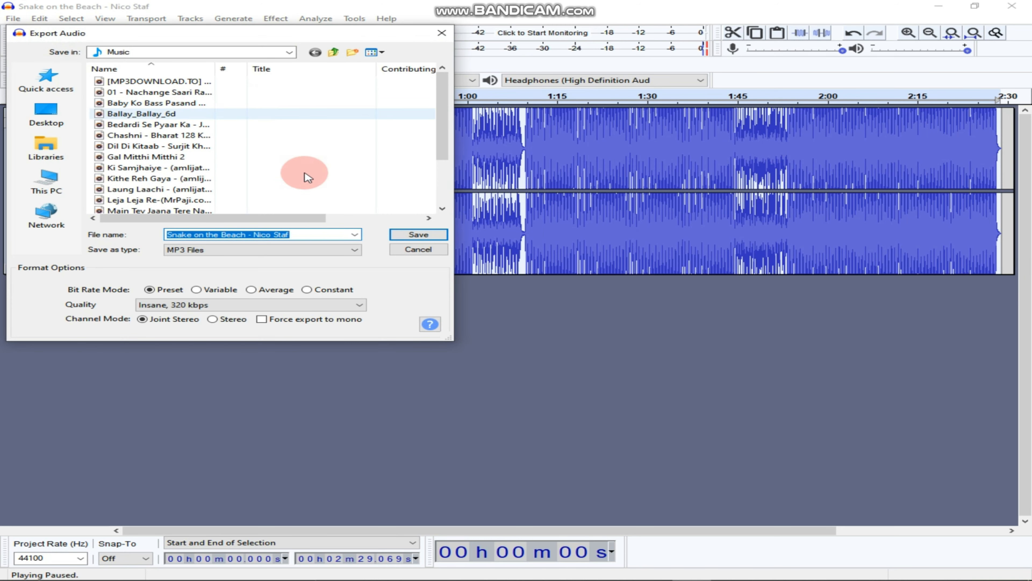
{"action": "left_click", "coordinate": [211, 296]}
{"action": "left_click", "coordinate": [262, 291]}
{"action": "left_click", "coordinate": [306, 290]}
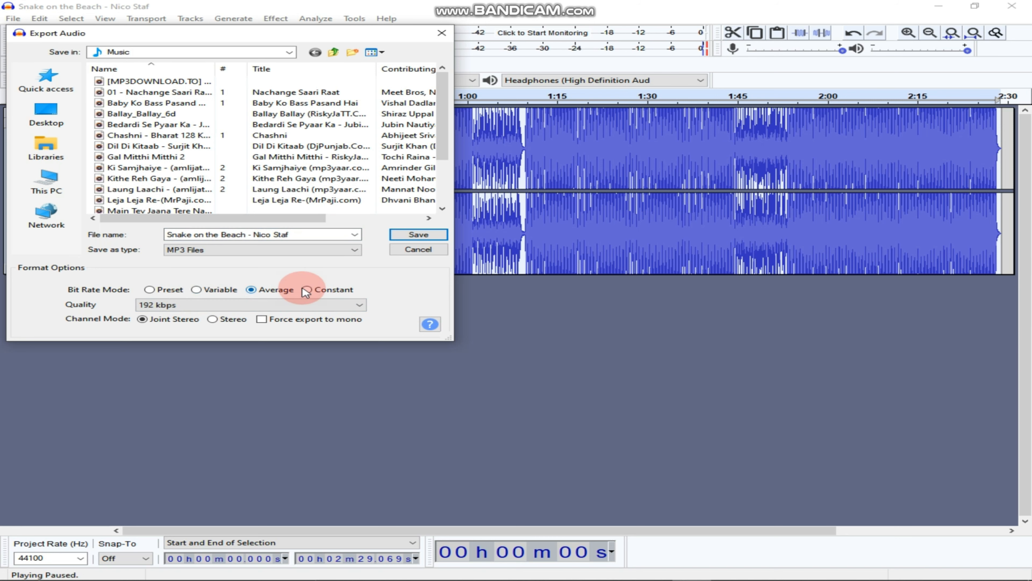
{"action": "left_click", "coordinate": [307, 305]}
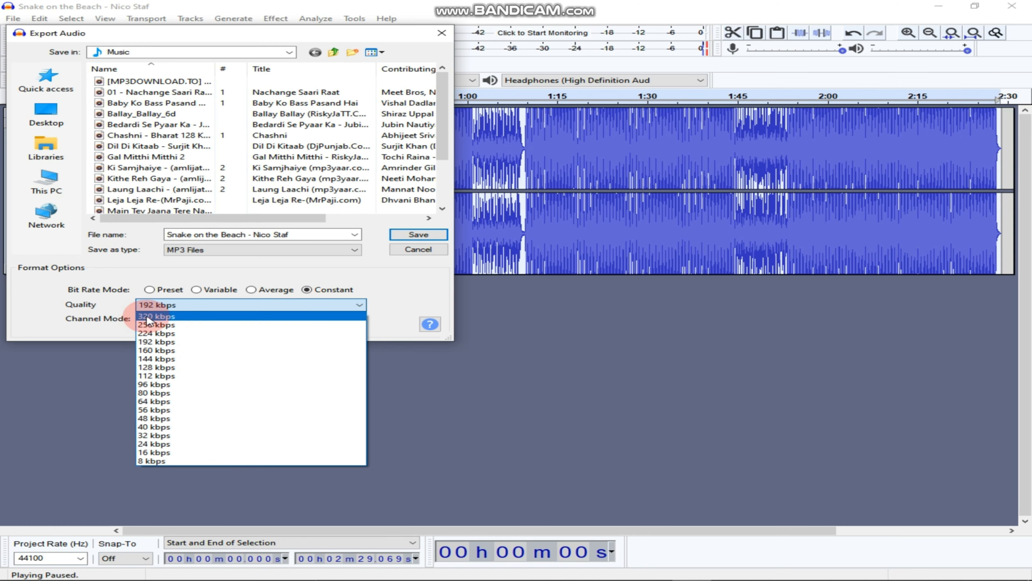
{"action": "left_click", "coordinate": [156, 316]}
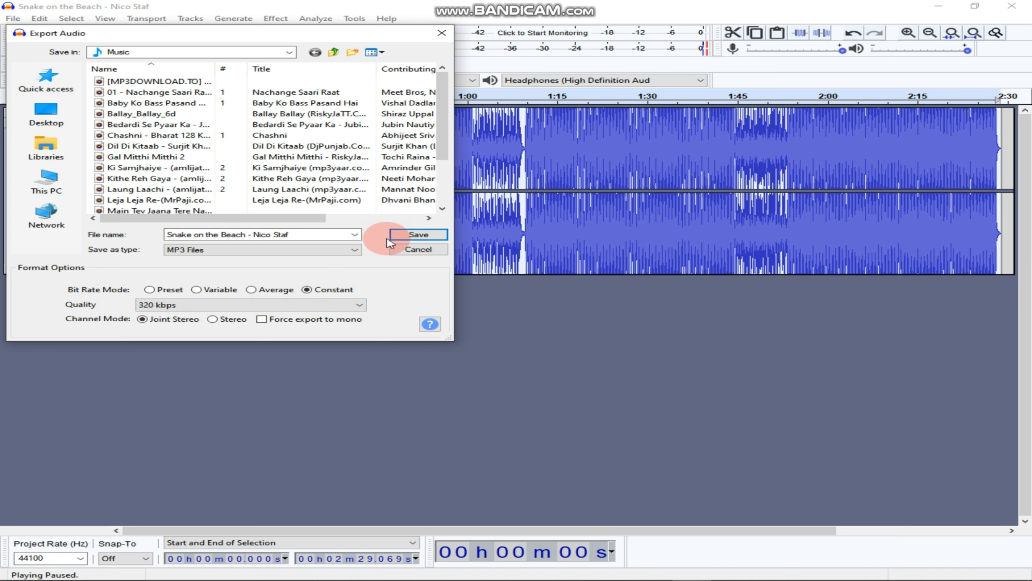
{"action": "left_click", "coordinate": [406, 235]}
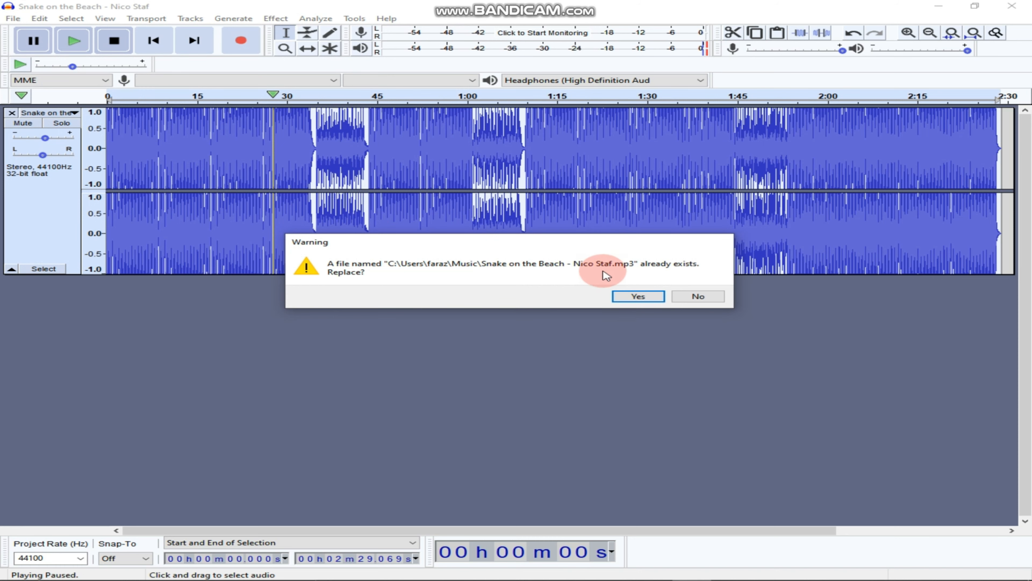
{"action": "left_click", "coordinate": [635, 297]}
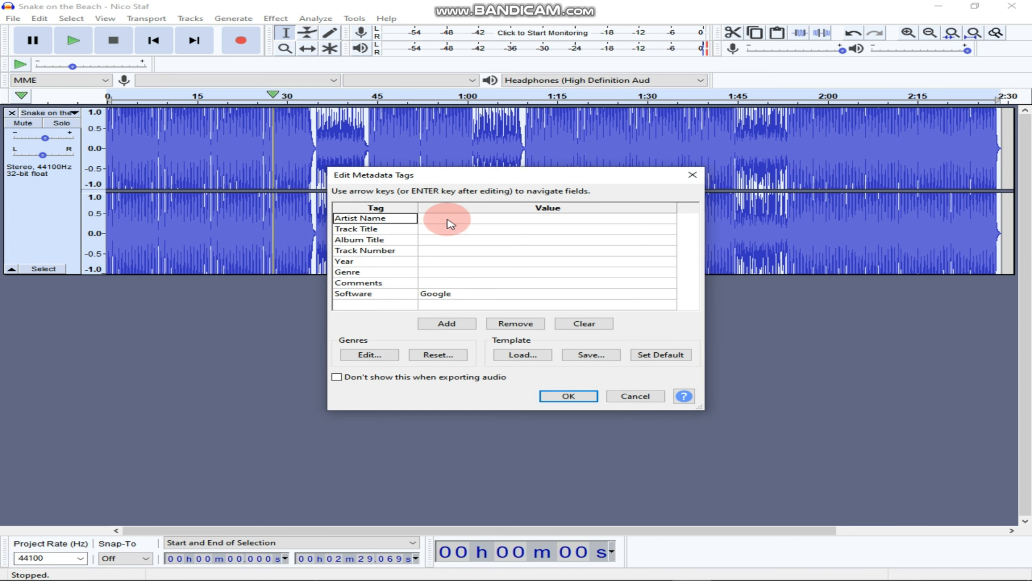
- Fill in the metadata tags with the artist's name and the track title "Snake on the Beach"
{"action": "left_click", "coordinate": [458, 220]}
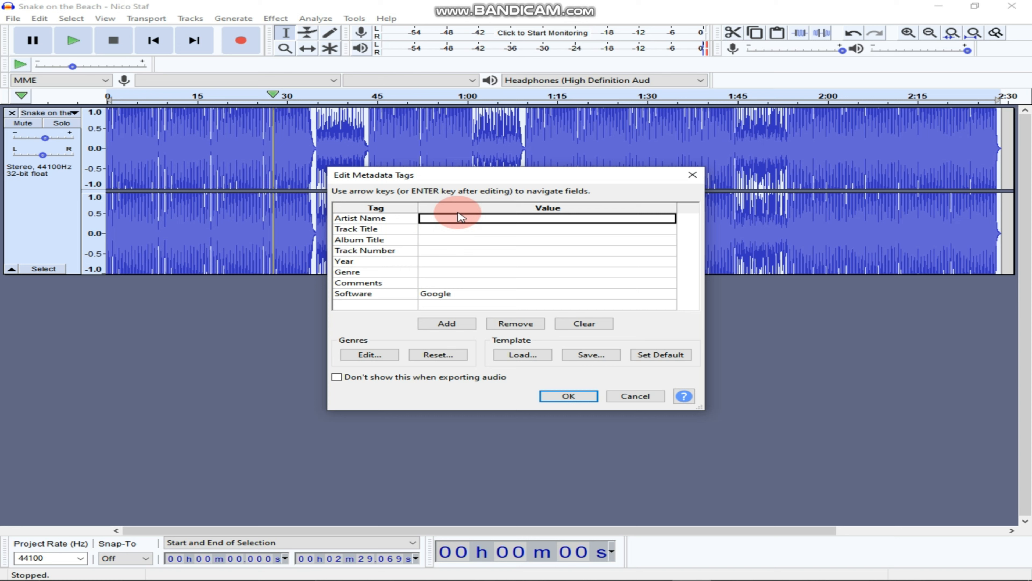
{"action": "type", "text": "nico staf"}
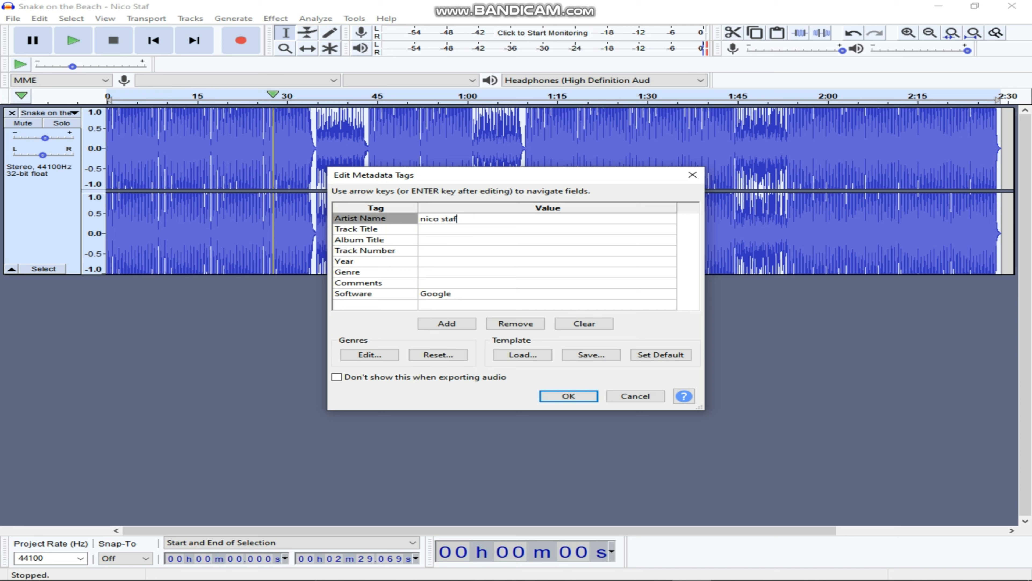
{"action": "left_click", "coordinate": [435, 230]}
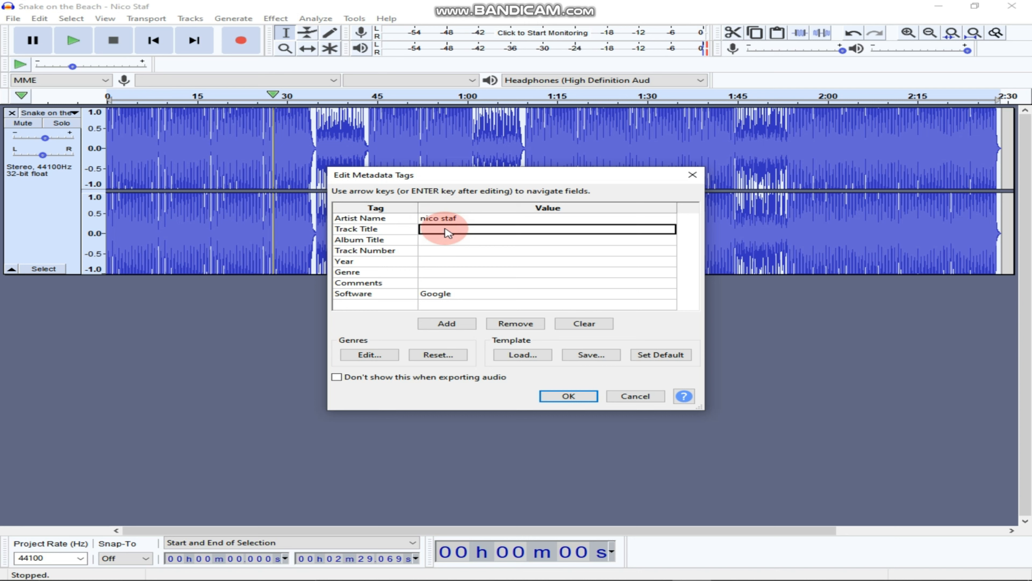
{"action": "type", "text": "Snake on the Beach"}
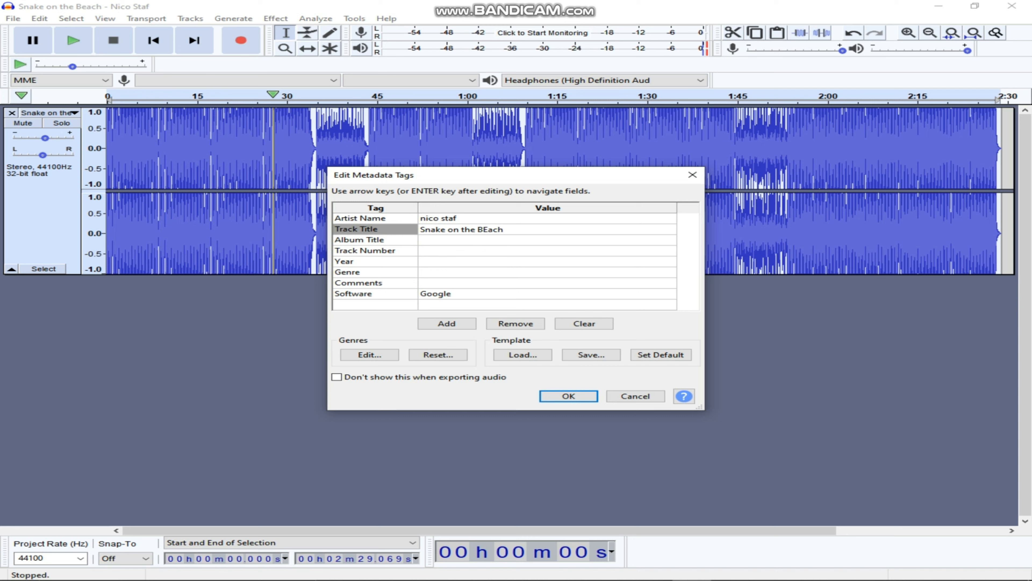
{"action": "left_click", "coordinate": [450, 241]}
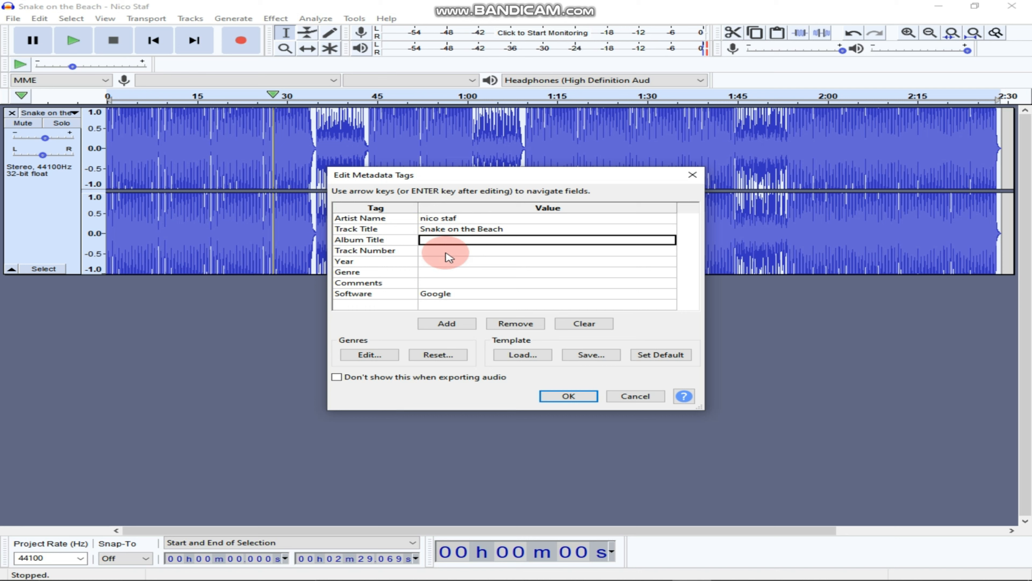
{"action": "left_click", "coordinate": [447, 252]}
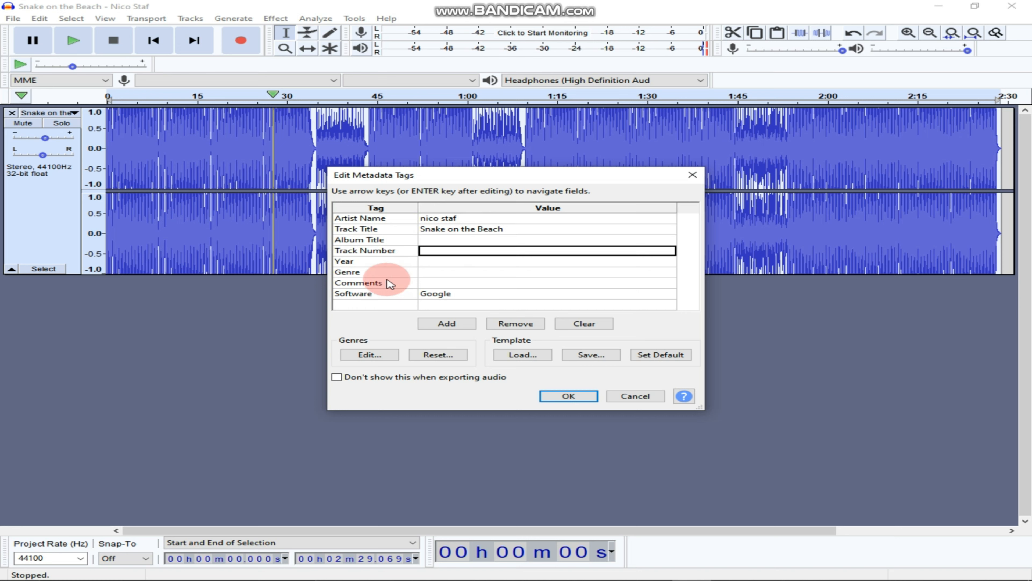
{"action": "left_click", "coordinate": [493, 295]}
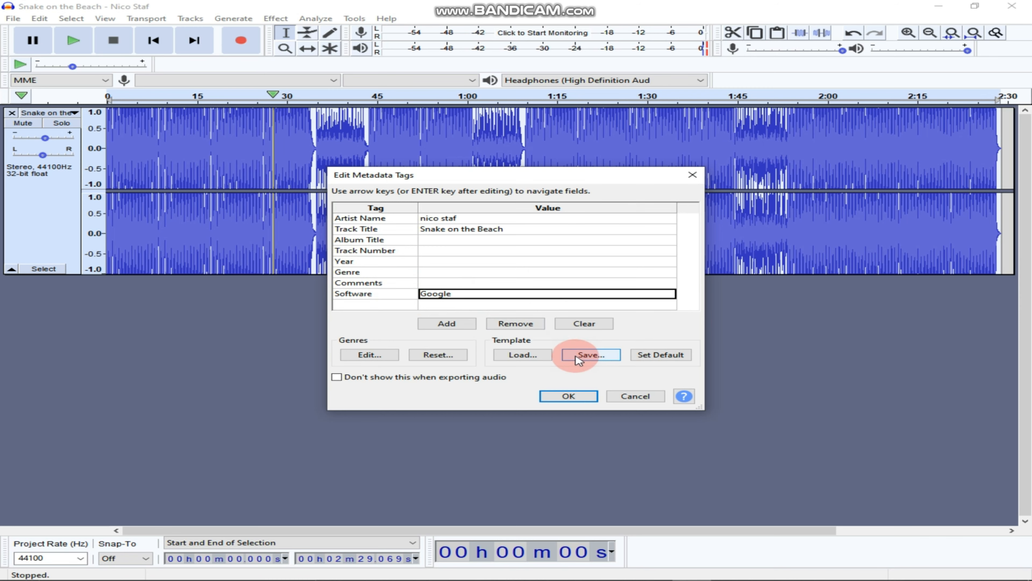
- Save the metadata template as the XML file "Tags" on the Desktop and accept the tags to run the export
{"action": "left_click", "coordinate": [618, 359]}
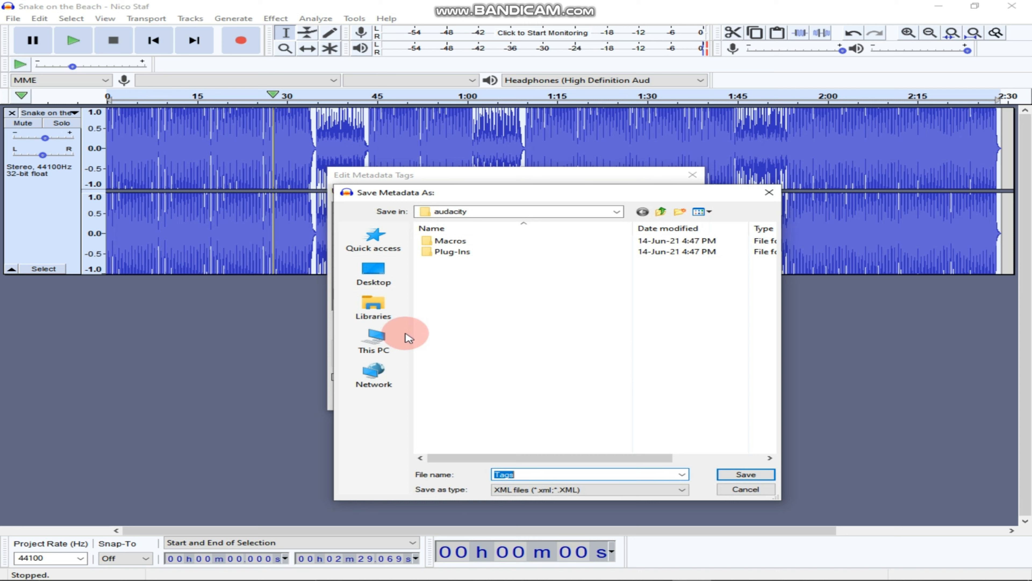
{"action": "left_click", "coordinate": [369, 277]}
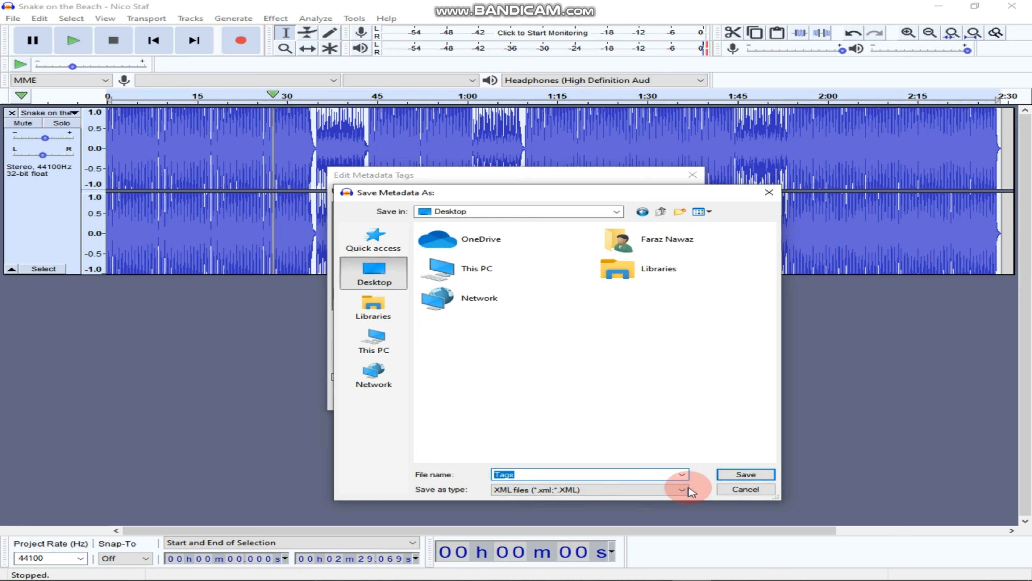
{"action": "left_click", "coordinate": [652, 490]}
{"action": "left_click", "coordinate": [650, 491]}
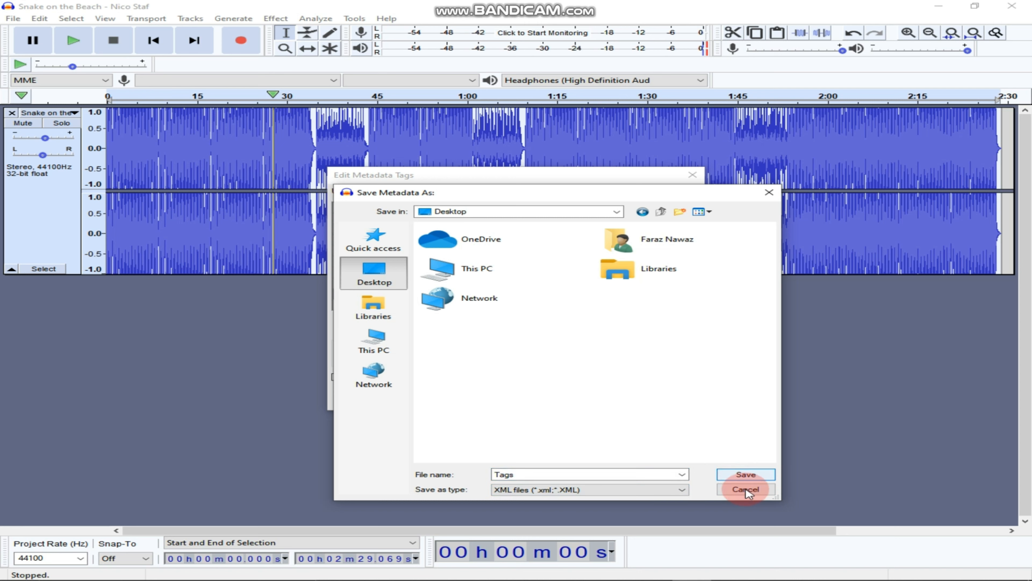
{"action": "left_click", "coordinate": [740, 475]}
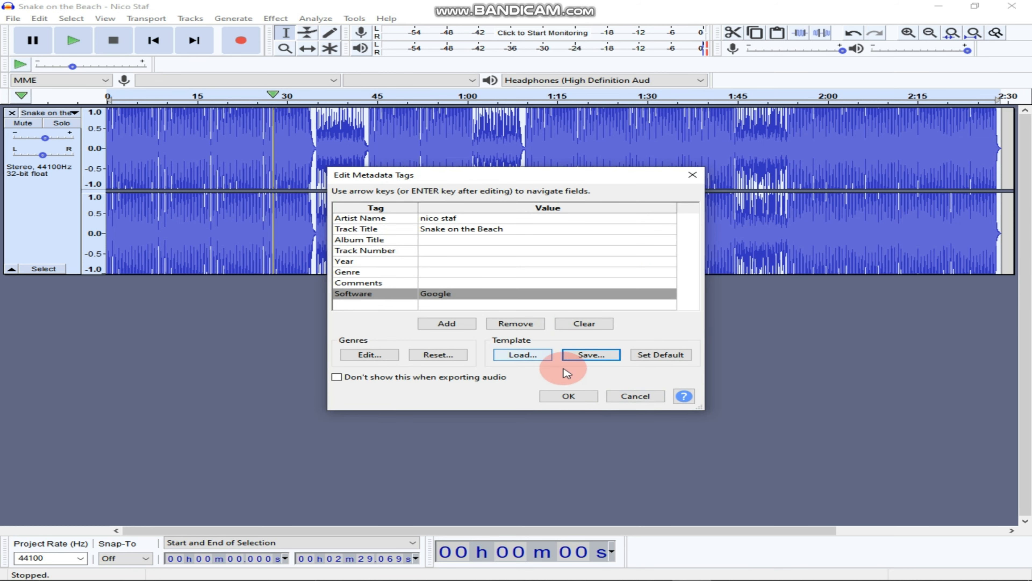
{"action": "left_click", "coordinate": [588, 396]}
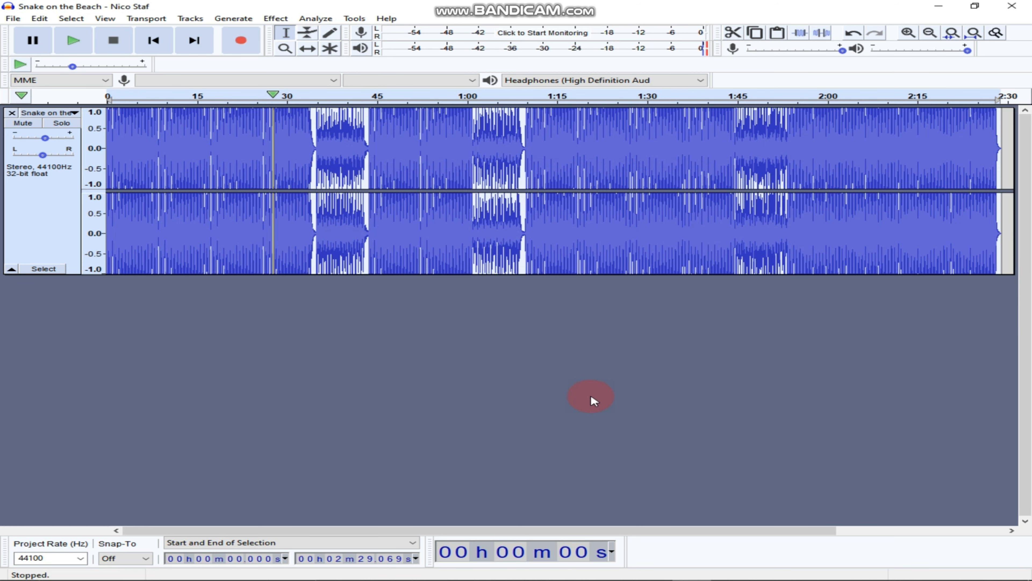